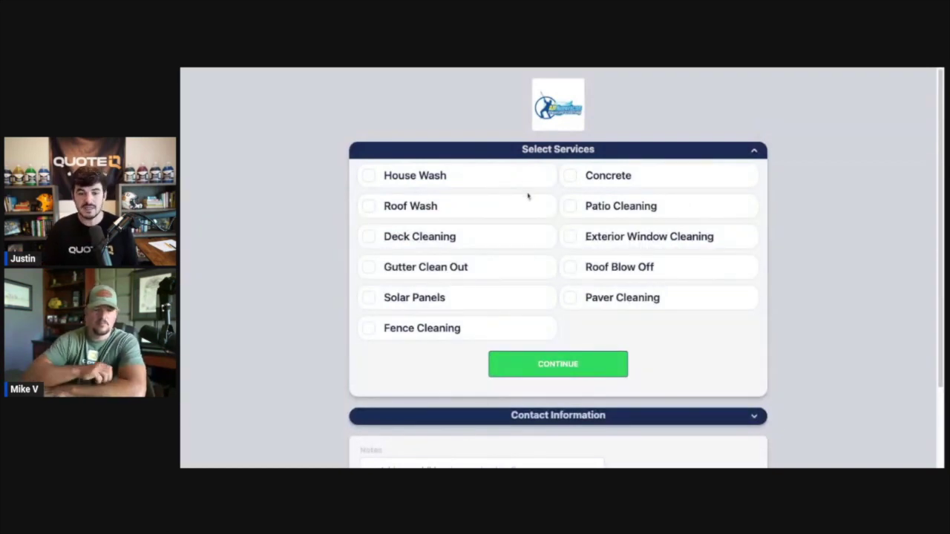
Select House Wash with 1800 sq ft plus Concrete, then continue to the House Wash questions.
left_click(370, 178)
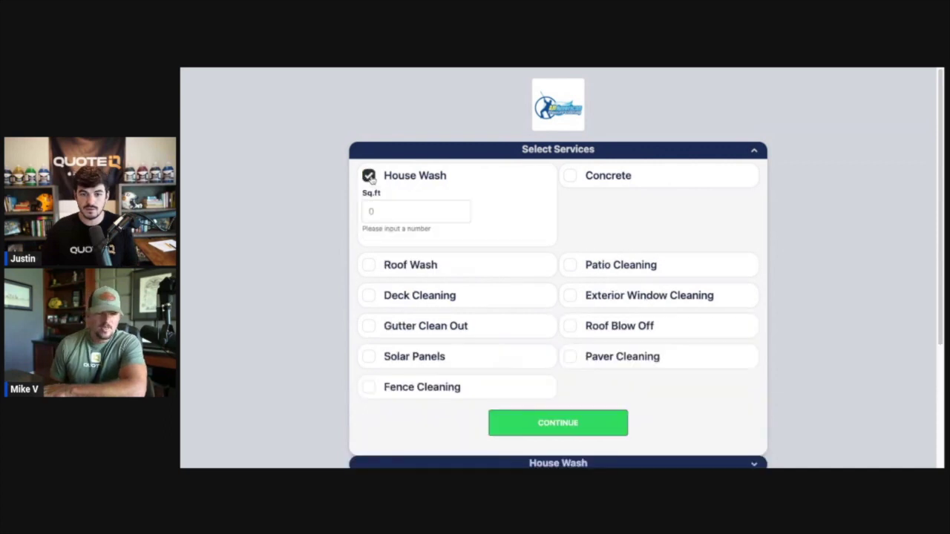
left_click(399, 214)
type("1800")
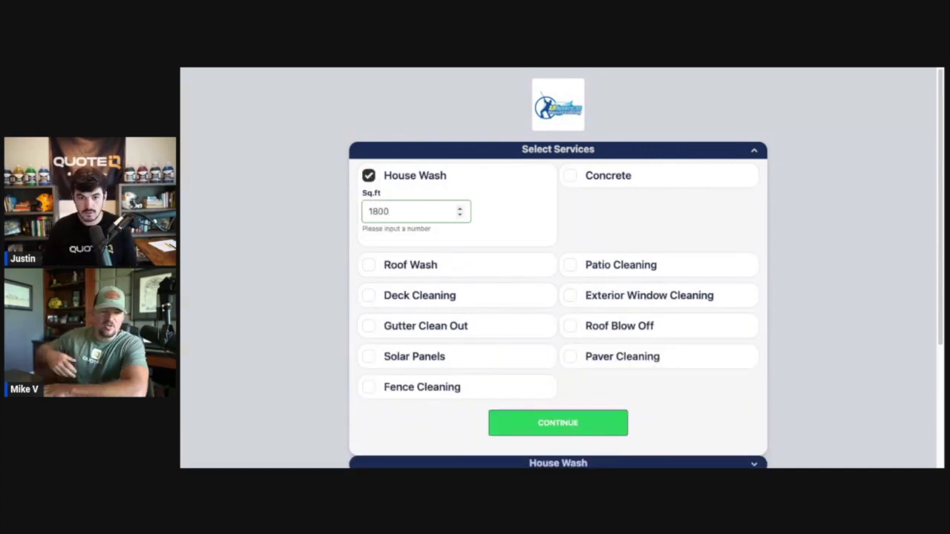
left_click(575, 184)
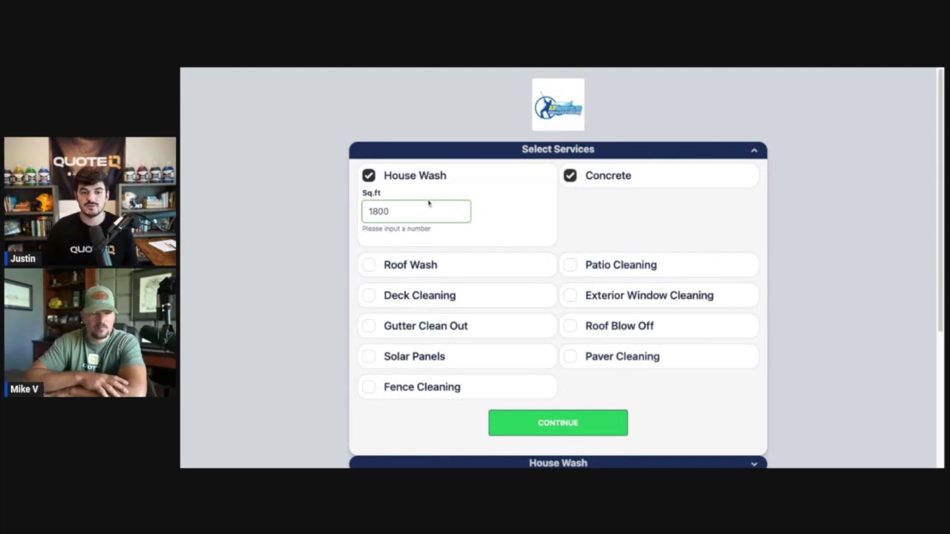
scroll(519, 320, "down", 3)
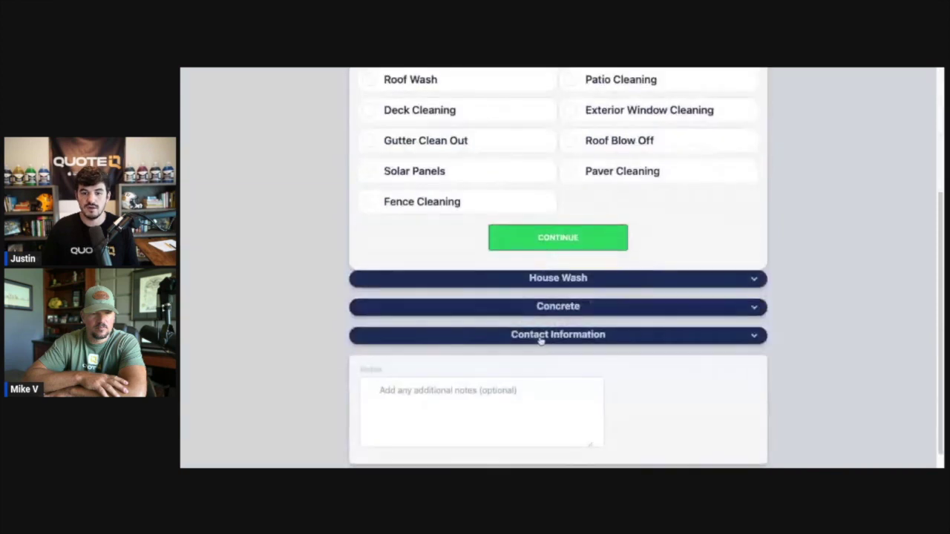
left_click(567, 238)
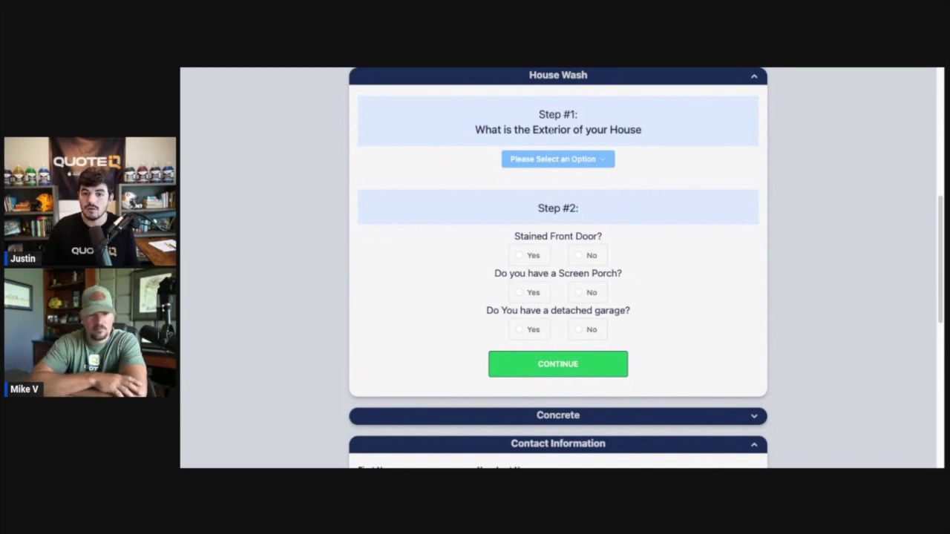
Answer Brick exterior, stained front door Yes, screen porch No, detached garage Yes.
left_click(572, 160)
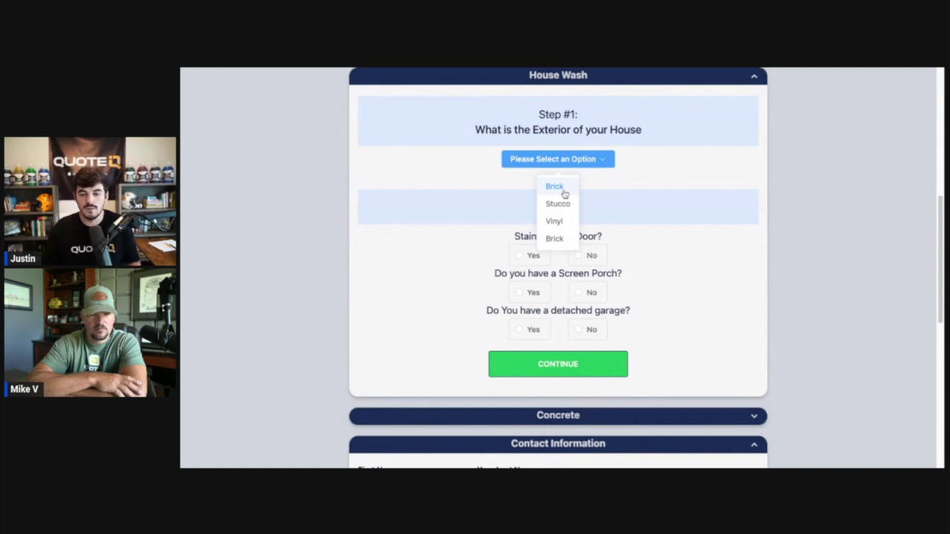
left_click(555, 186)
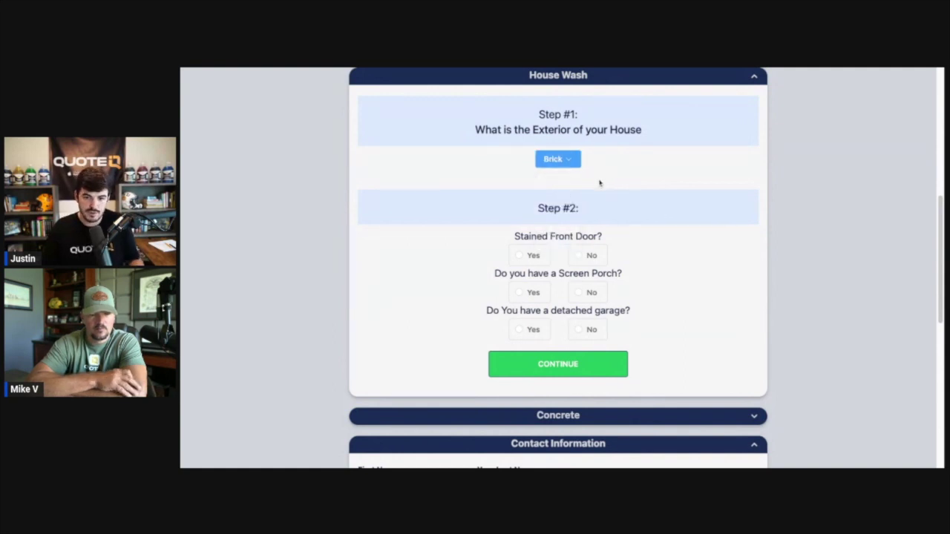
left_click(544, 256)
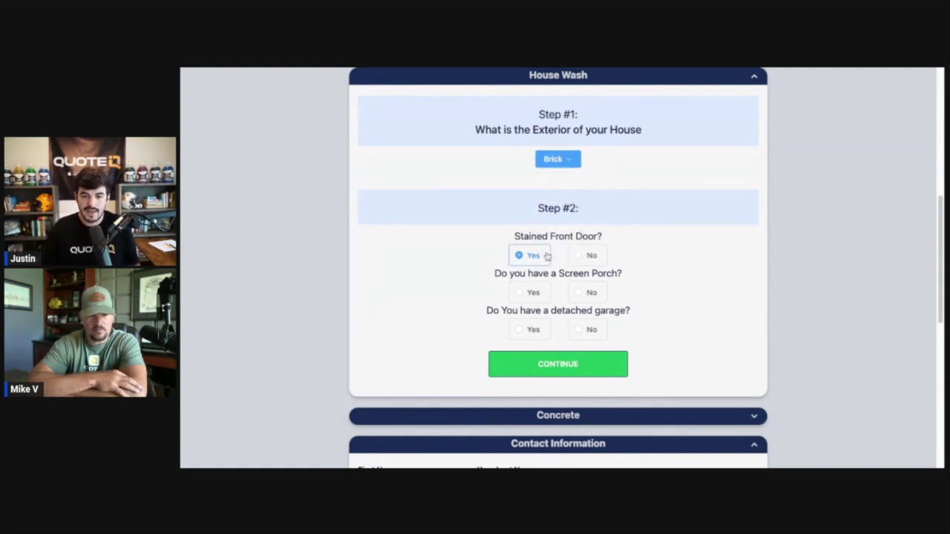
left_click(596, 292)
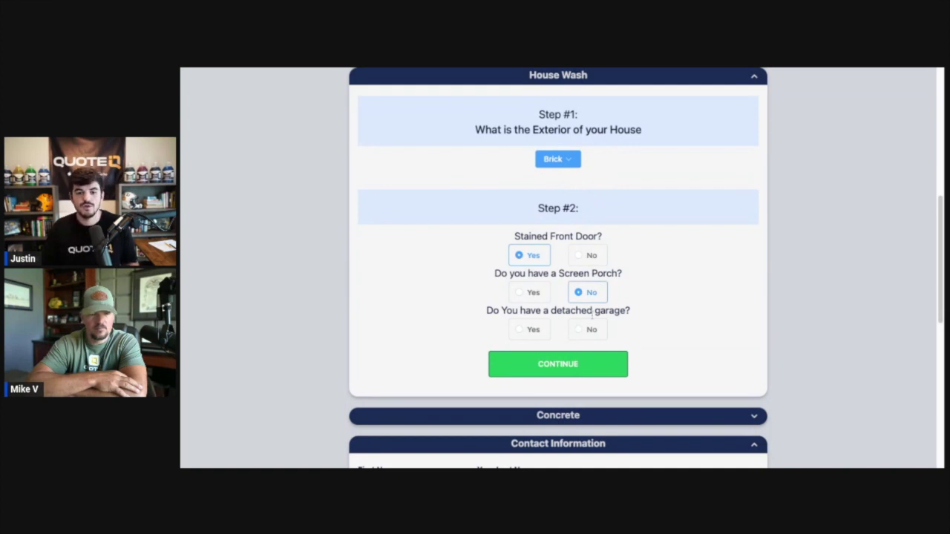
left_click(529, 329)
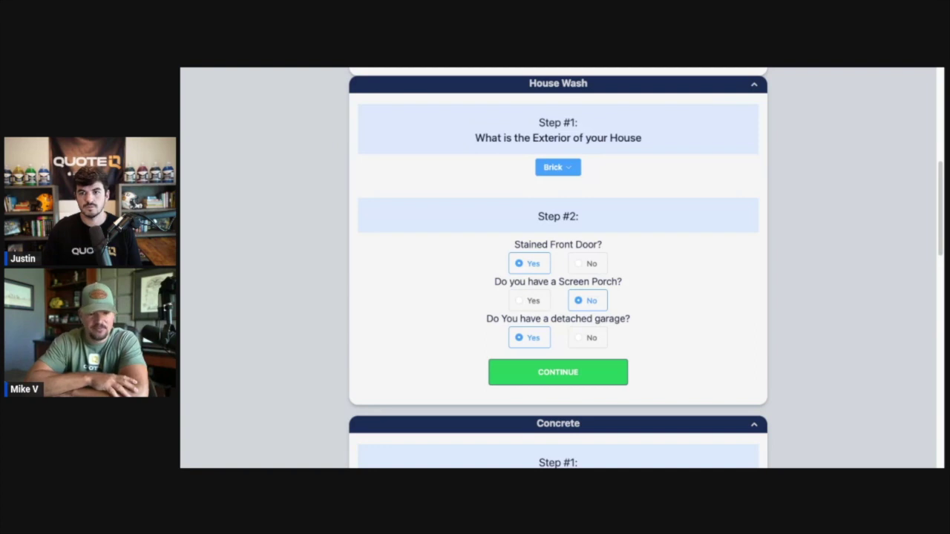
On the Concrete questions, set condition to 'Just old and dirty' and surface to Concrete.
scroll(605, 233, "down", 1)
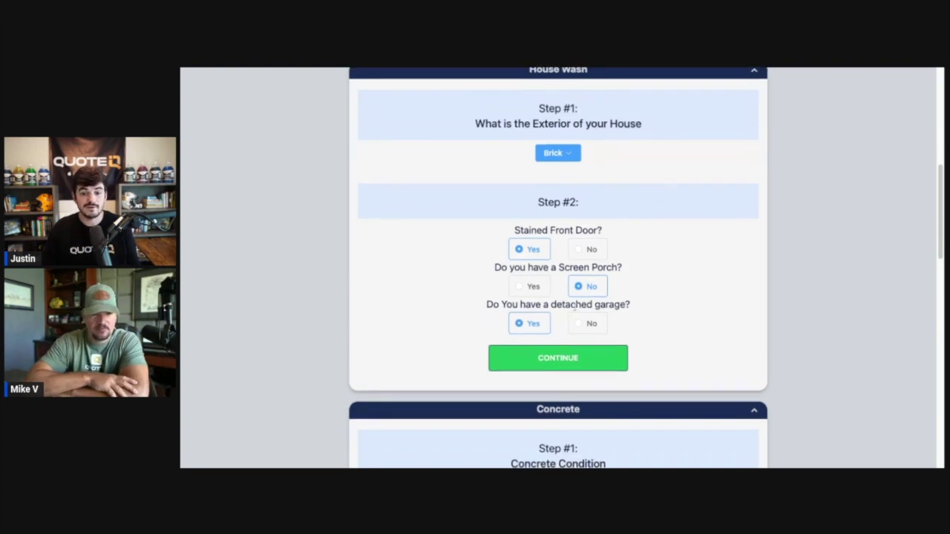
left_click(562, 361)
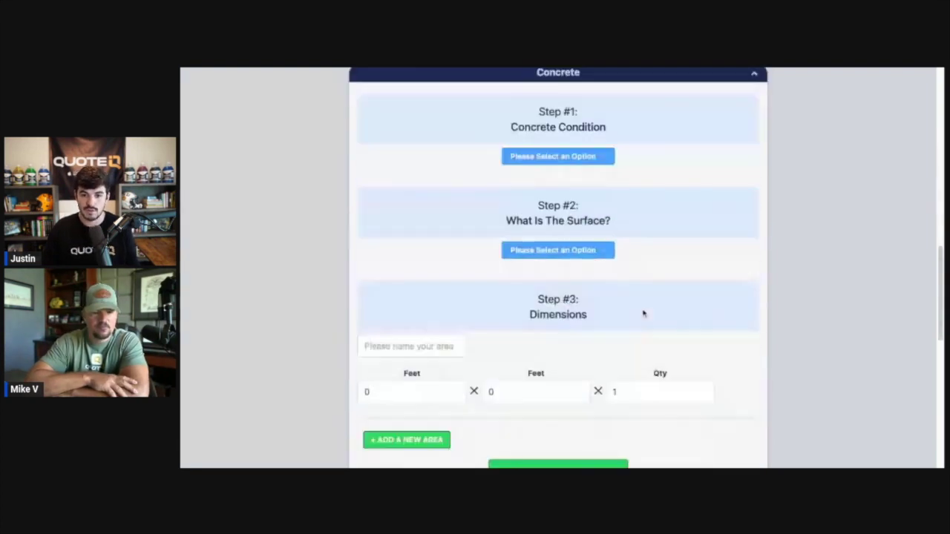
scroll(641, 310, "down", 1)
scroll(641, 310, "up", 1)
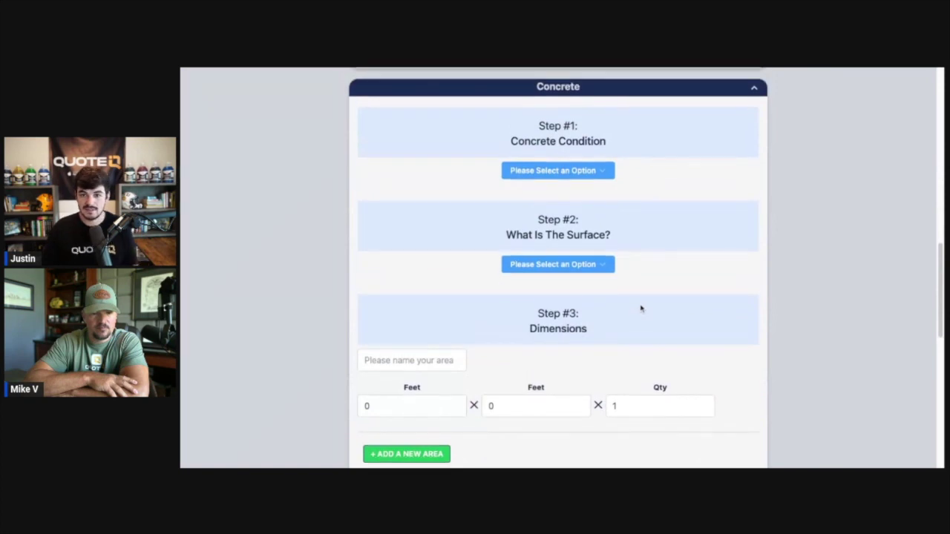
left_click(578, 171)
left_click(571, 170)
left_click(571, 170)
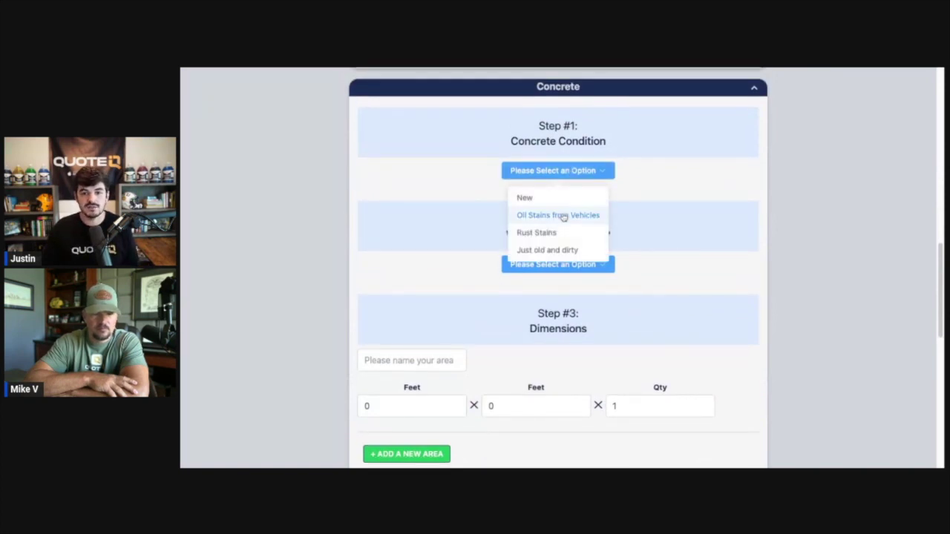
left_click(562, 251)
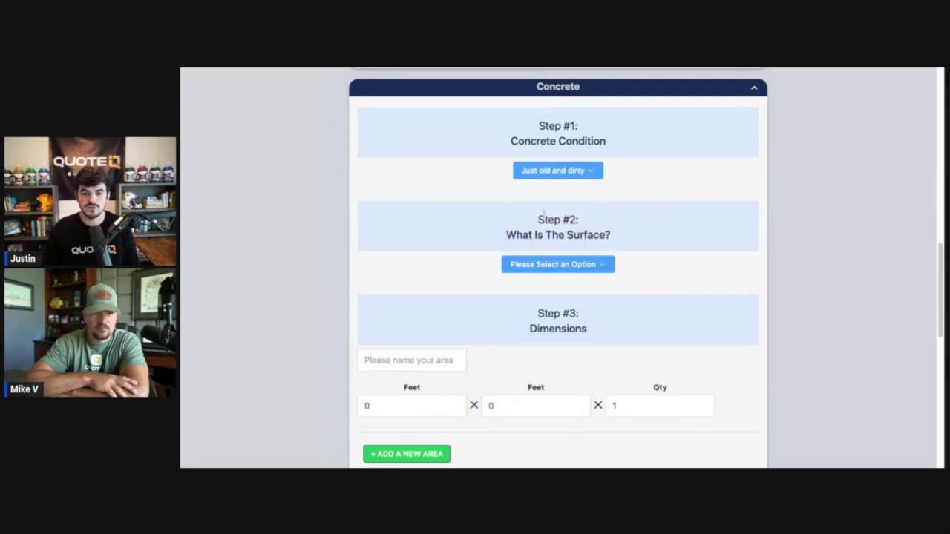
left_click(574, 267)
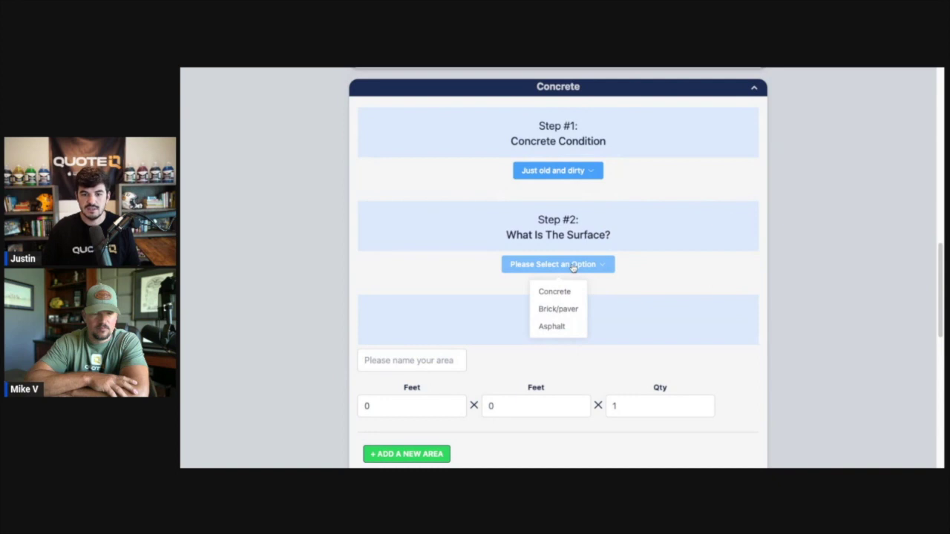
left_click(572, 291)
scroll(622, 301, "down", 3)
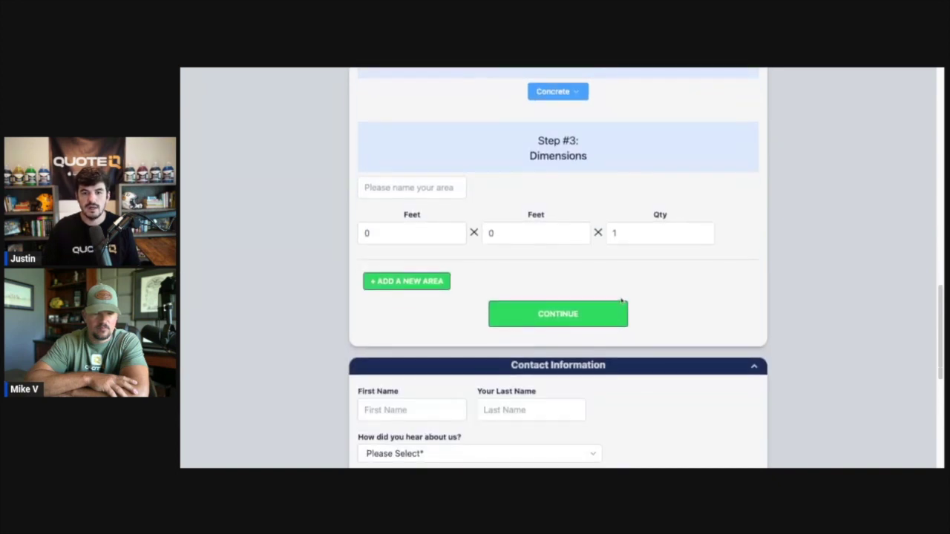
Name the first concrete area Driveway and give it dimensions 25 × 150 ft.
scroll(616, 293, "up", 1)
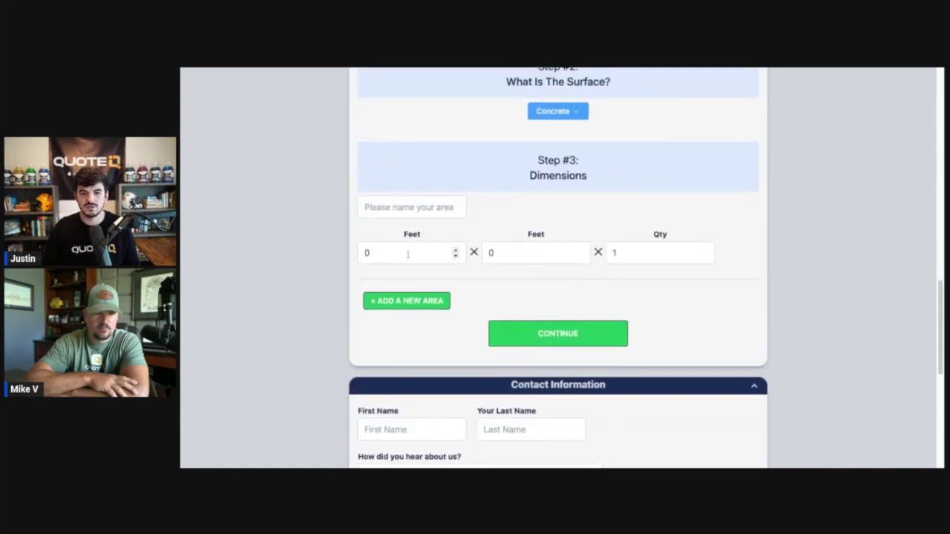
left_click(401, 205)
type("Driveway")
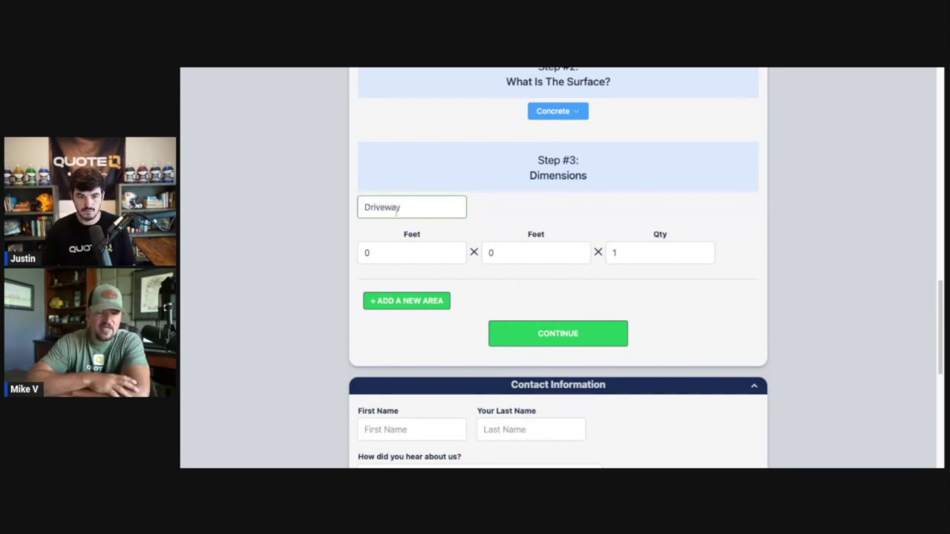
left_click(401, 253)
type("20")
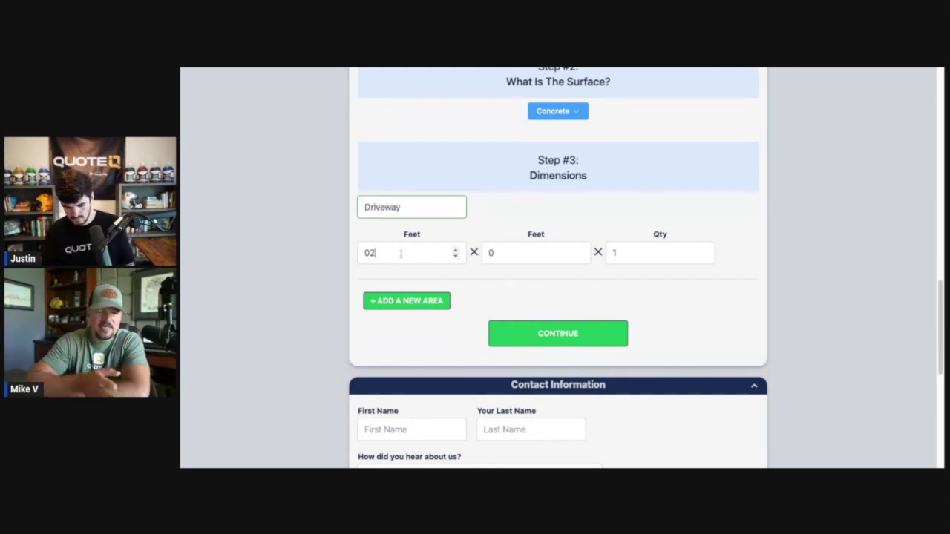
key("BackSpace")
key("BackSpace")
key("BackSpace")
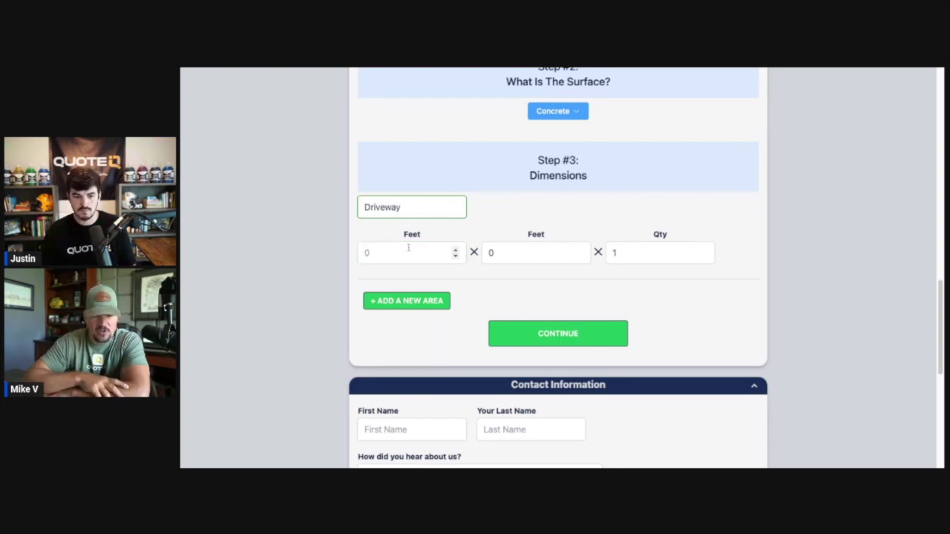
type("25")
left_click(545, 252)
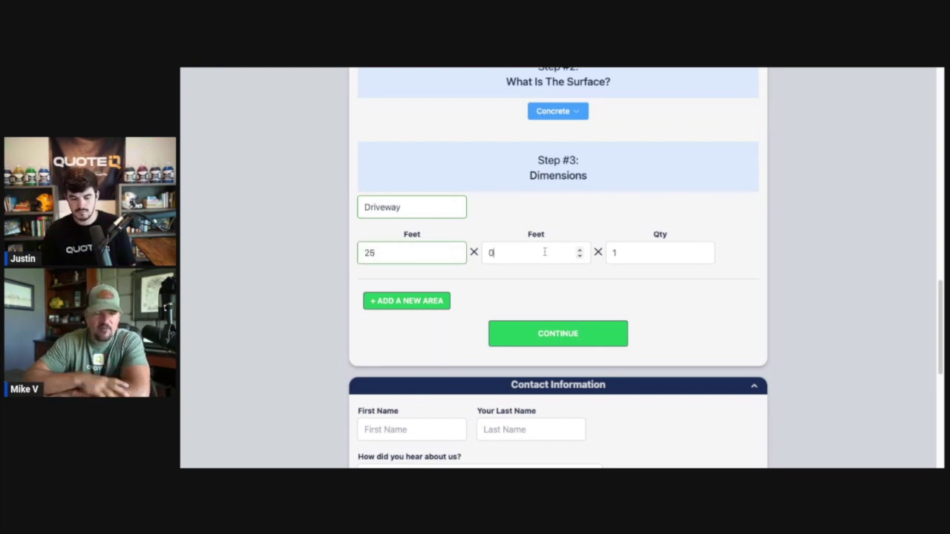
left_click(545, 252)
type("150")
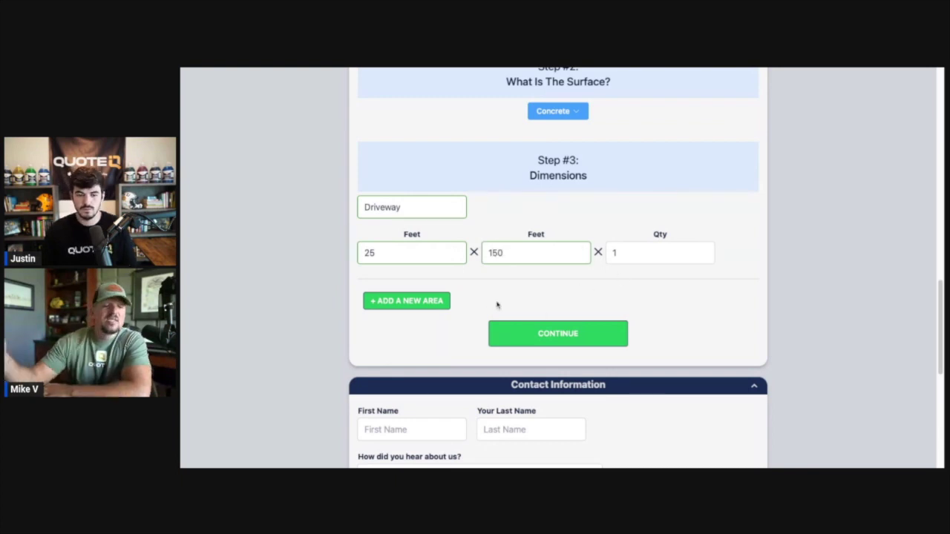
Add a second area named Patio measuring 10 × 10 ft and continue to contact details.
left_click(420, 301)
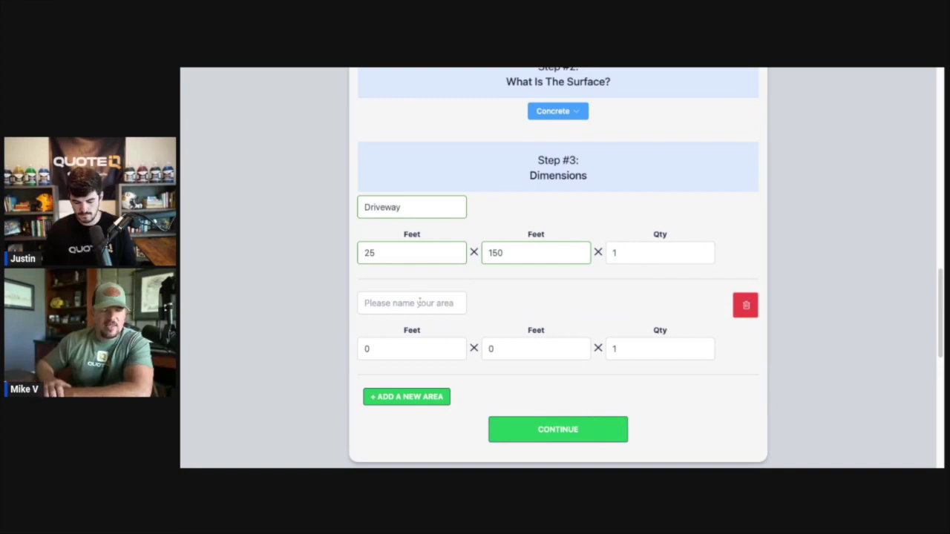
left_click(419, 303)
type("Pat")
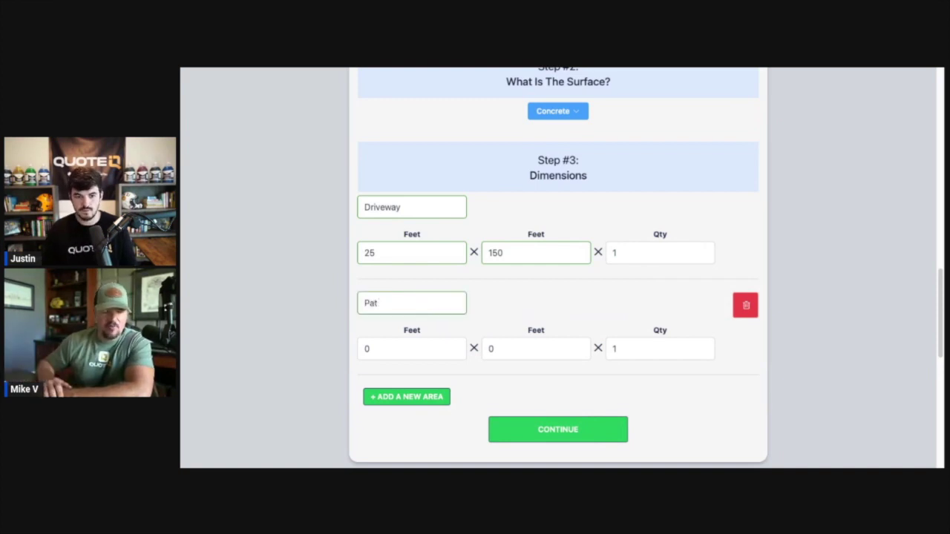
key("BackSpace")
key("BackSpace")
key("BackSpace")
type("Pa")
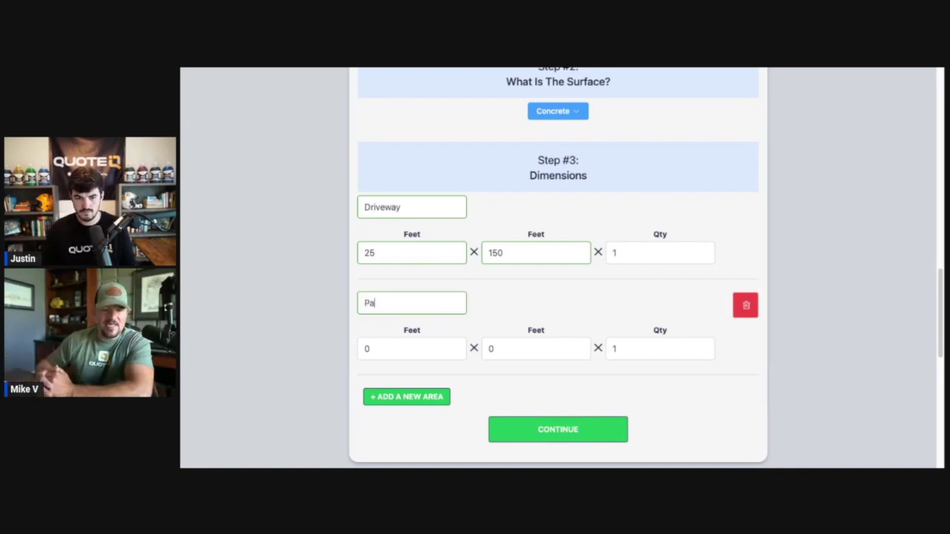
type("tio")
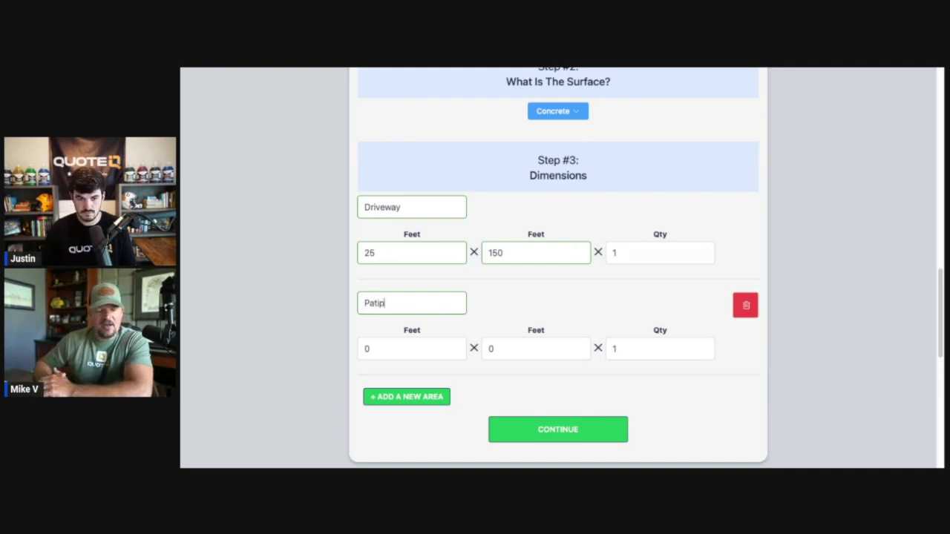
left_click(418, 346)
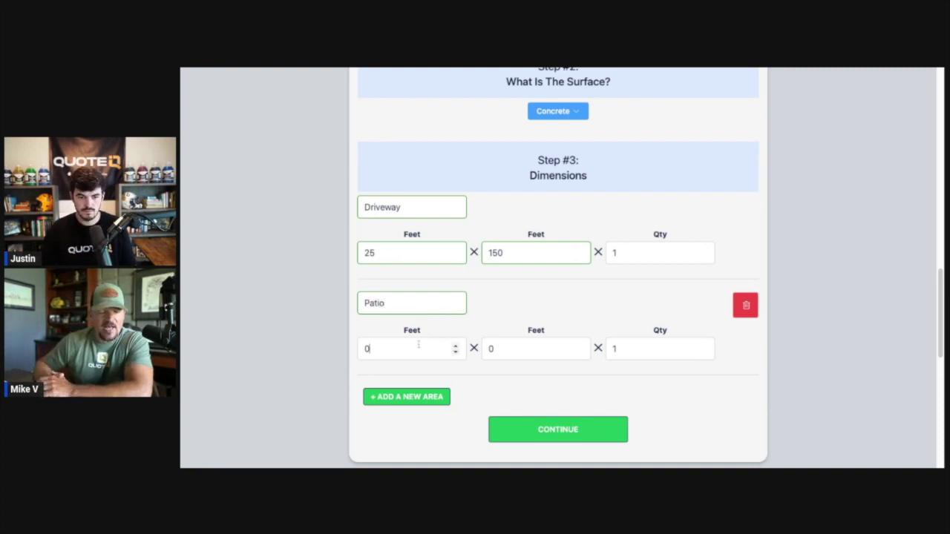
type("10")
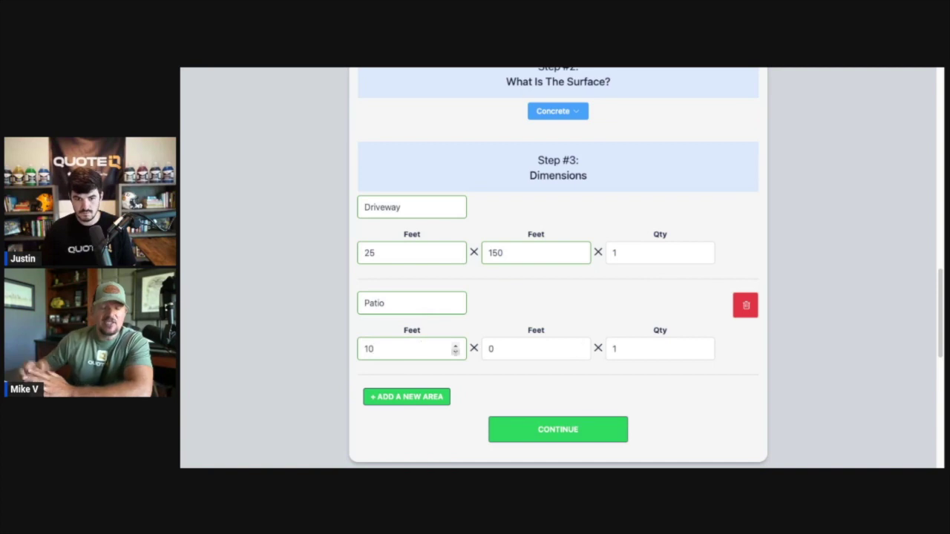
left_click(499, 357)
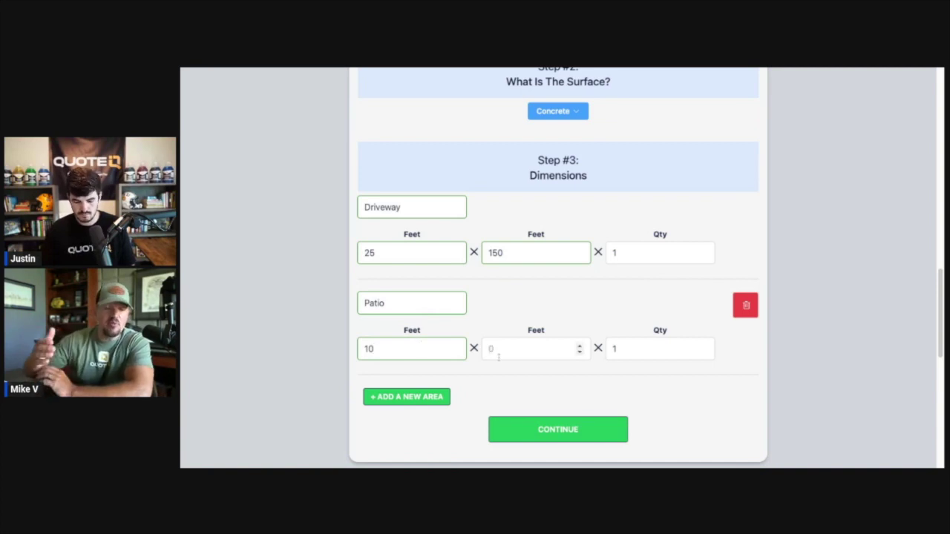
type("10")
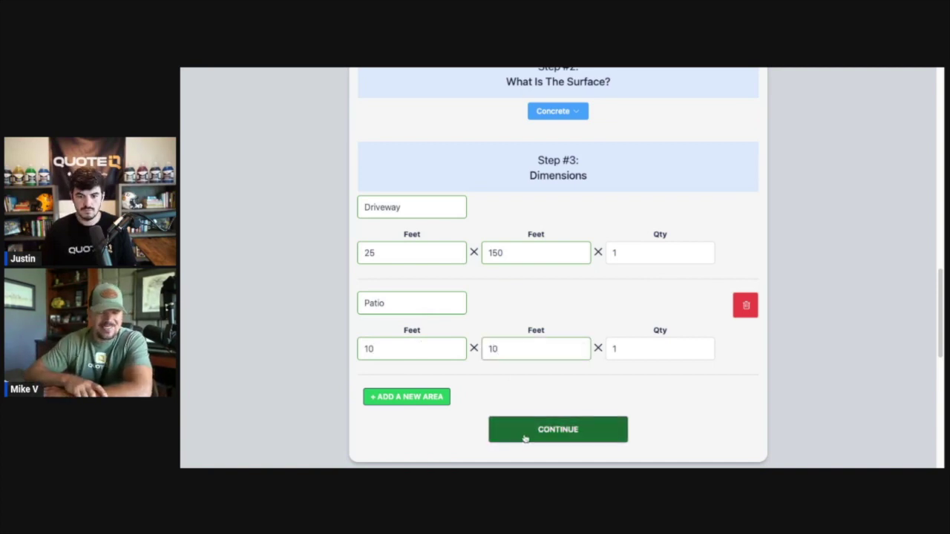
left_click(557, 430)
scroll(708, 323, "up", 4)
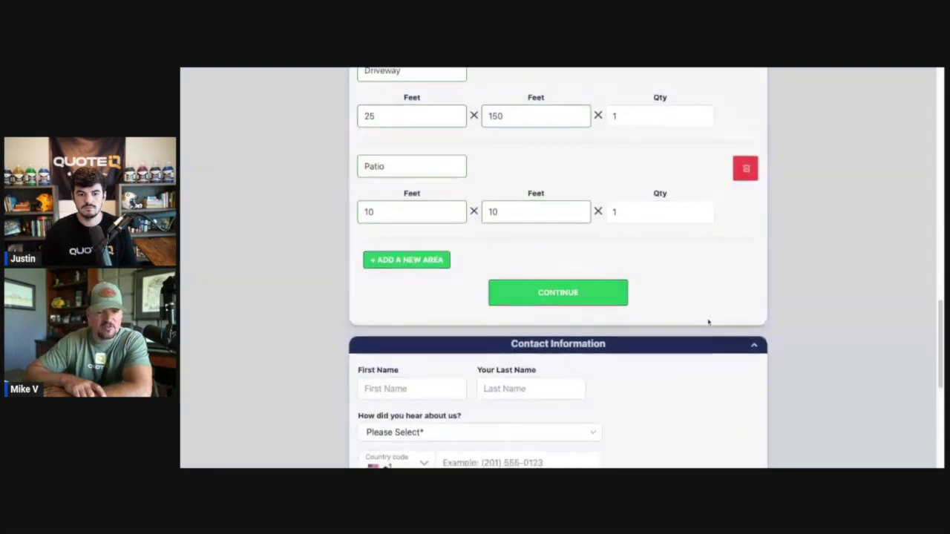
Keep Postcard/Flyer as the referral source and submit the contact details for a quote.
scroll(708, 322, "down", 3)
scroll(708, 322, "up", 4)
scroll(708, 322, "down", 2)
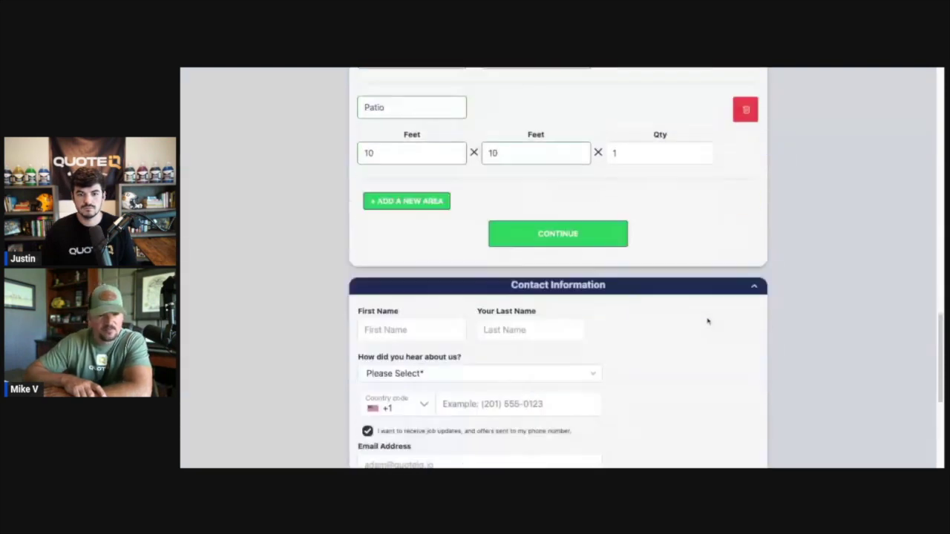
scroll(708, 322, "down", 3)
scroll(708, 322, "up", 1)
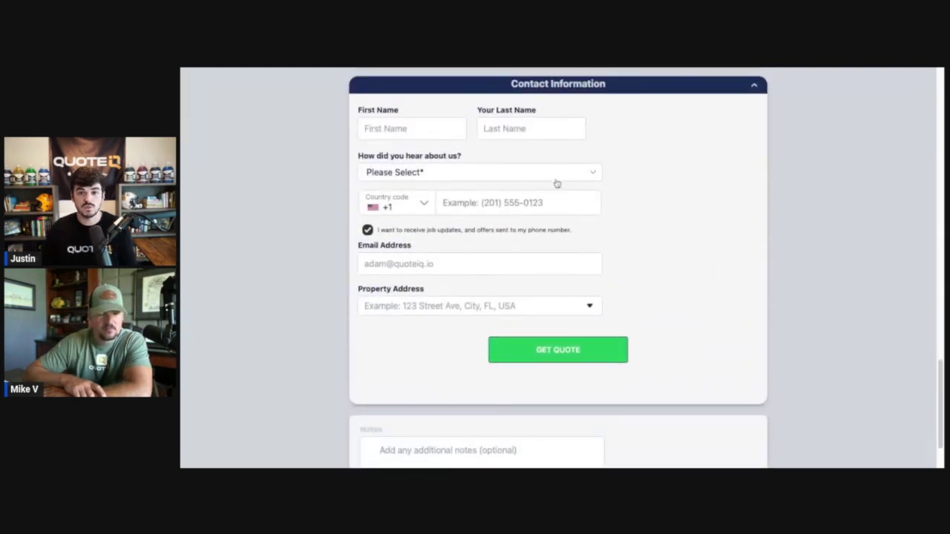
scroll(562, 297, "up", 8)
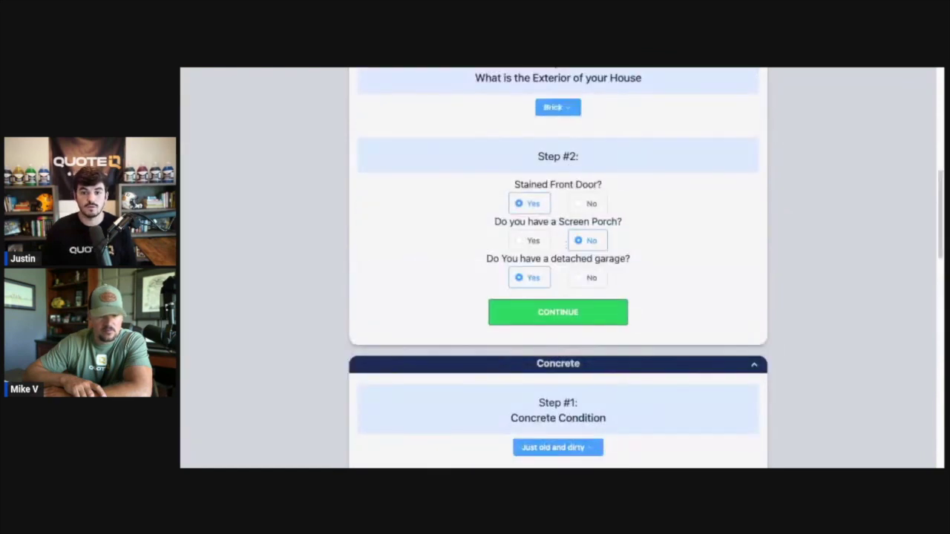
scroll(600, 354, "down", 8)
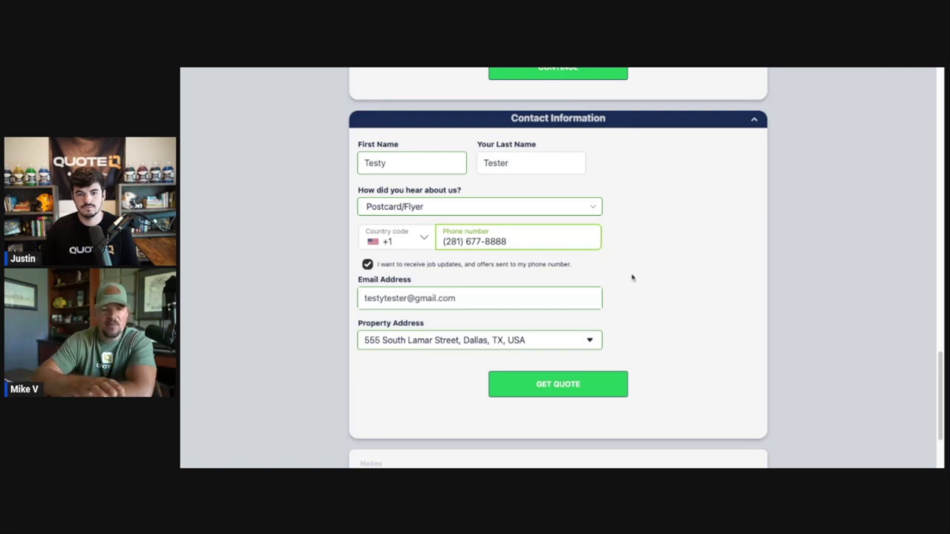
left_click(538, 210)
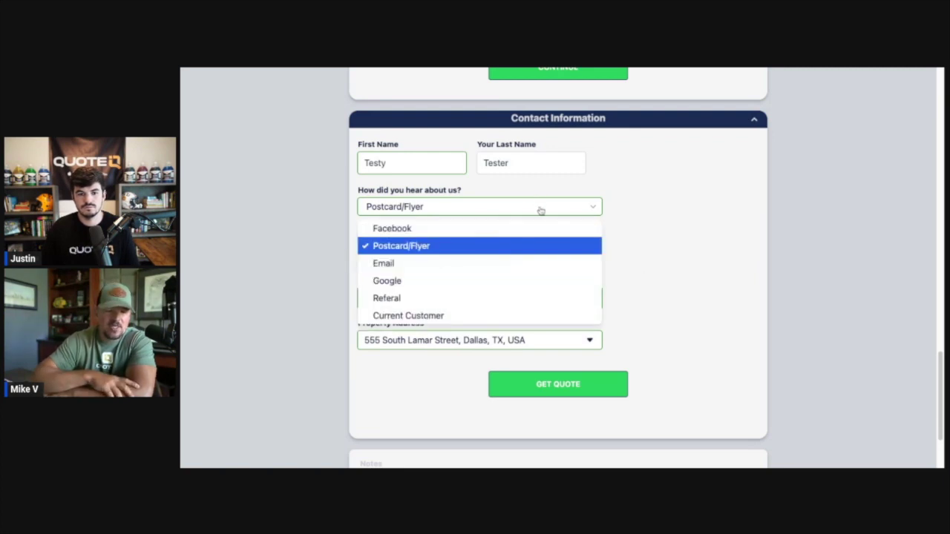
left_click(481, 247)
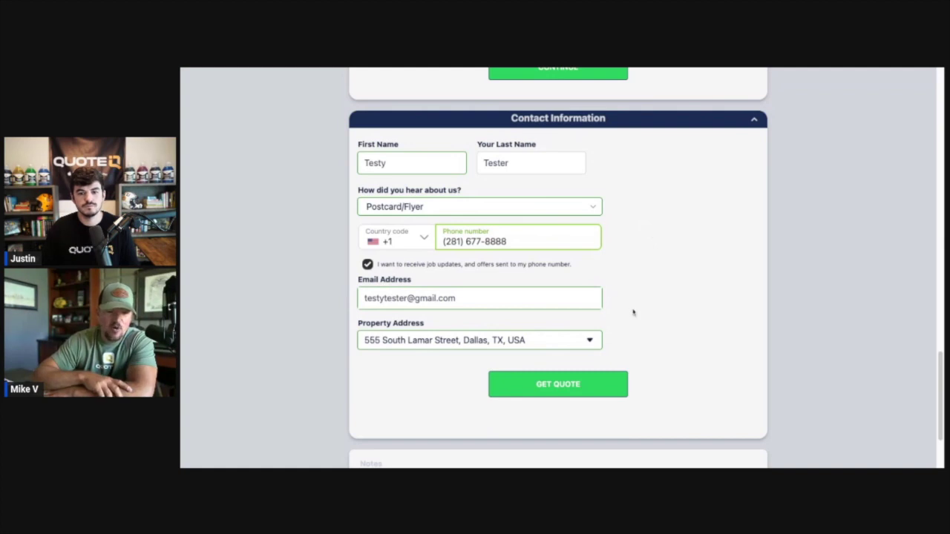
scroll(633, 312, "down", 2)
left_click(558, 272)
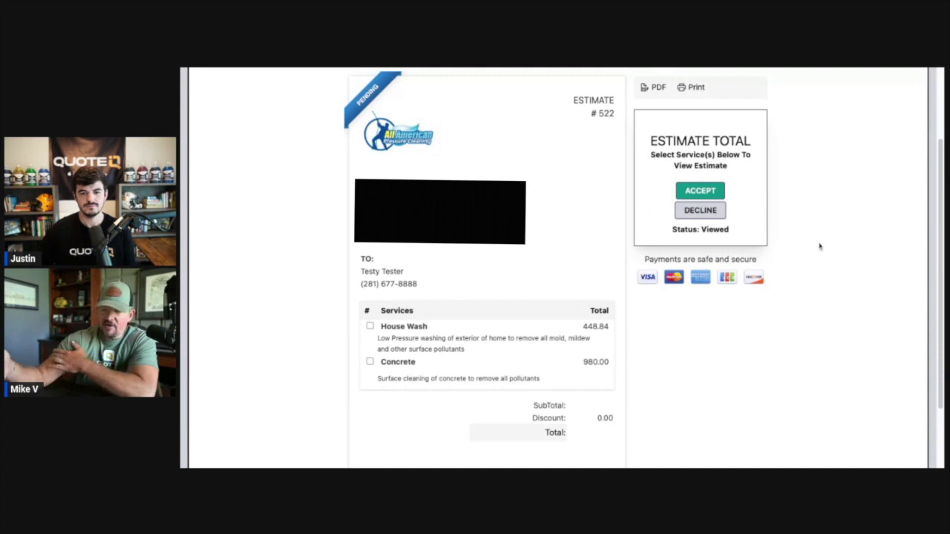
Tick House Wash and Concrete on estimate #522, making the total $1428.84.
left_click(369, 326)
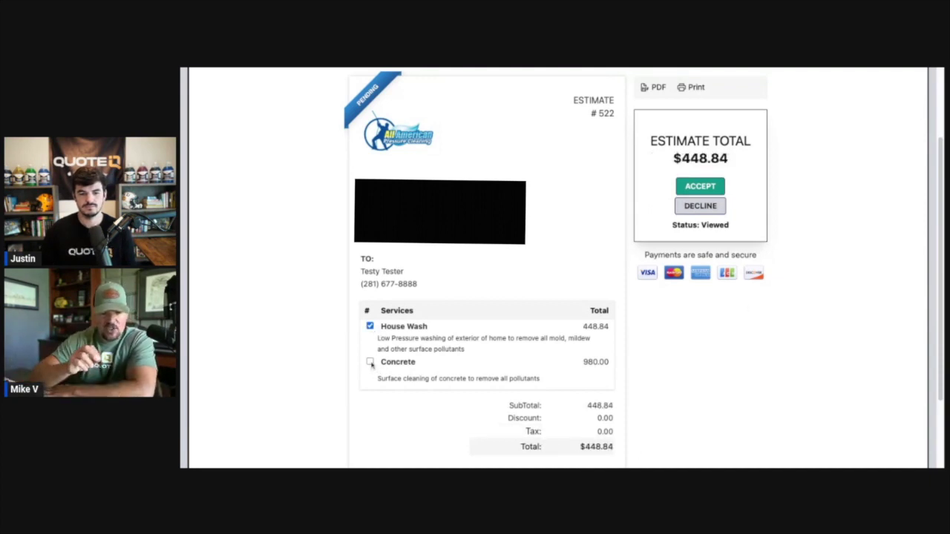
left_click(371, 362)
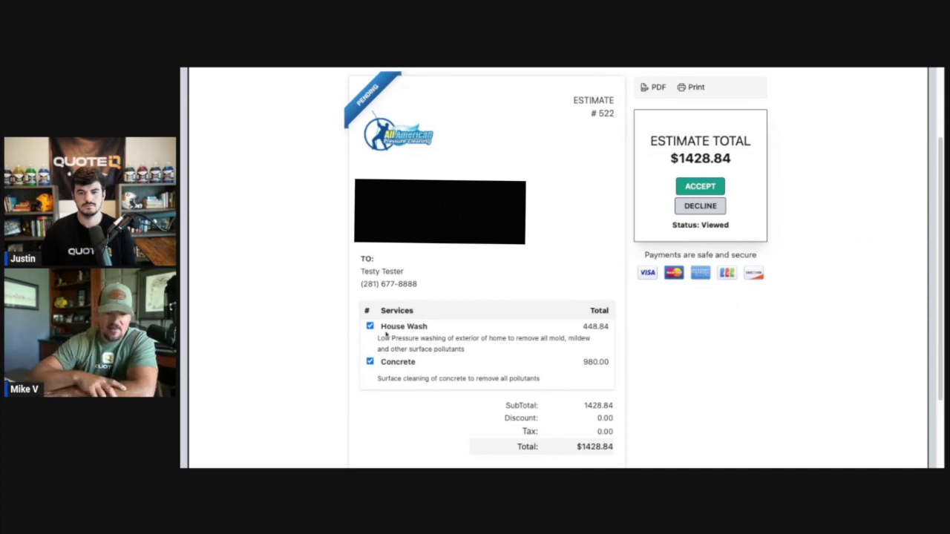
Accept estimate #522 by signing with the customer's full name, then choose Schedule Now.
left_click(701, 187)
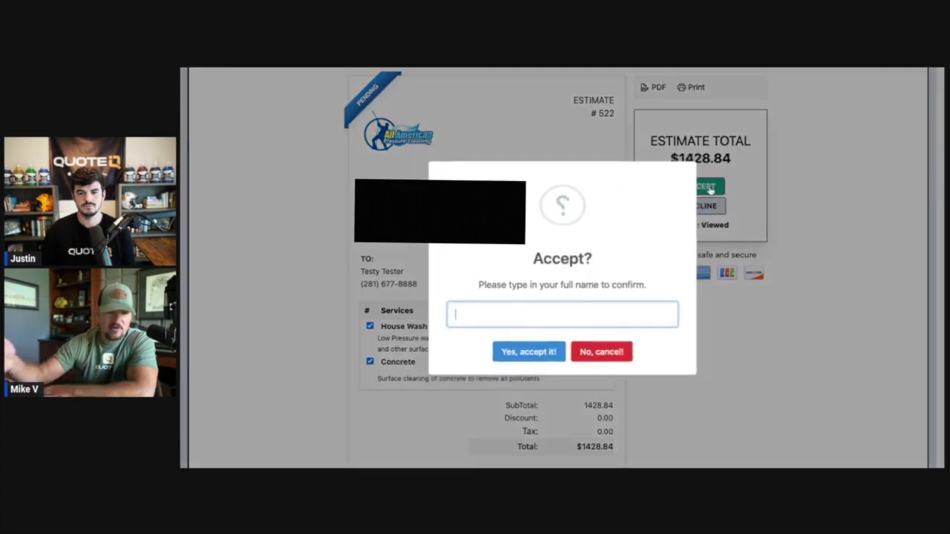
type("T")
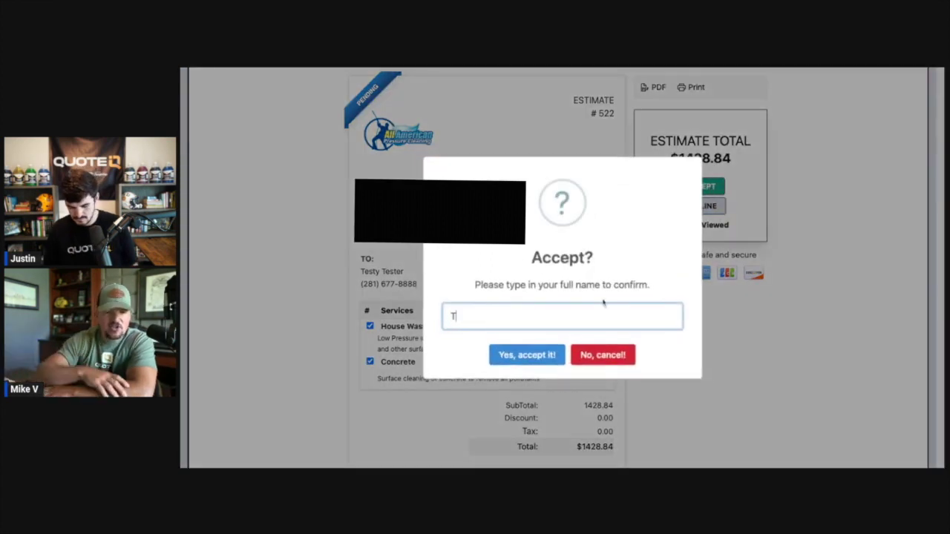
type("esty T")
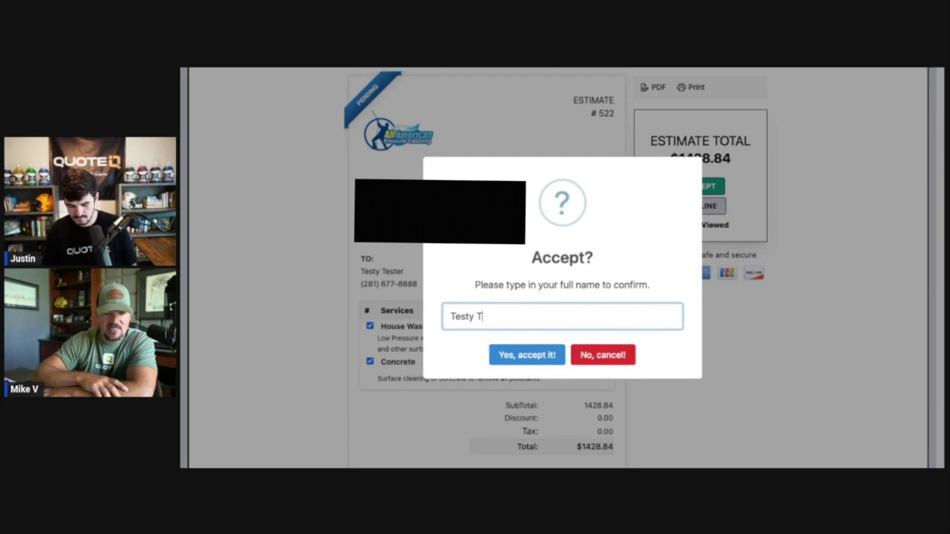
type("es")
key("Return")
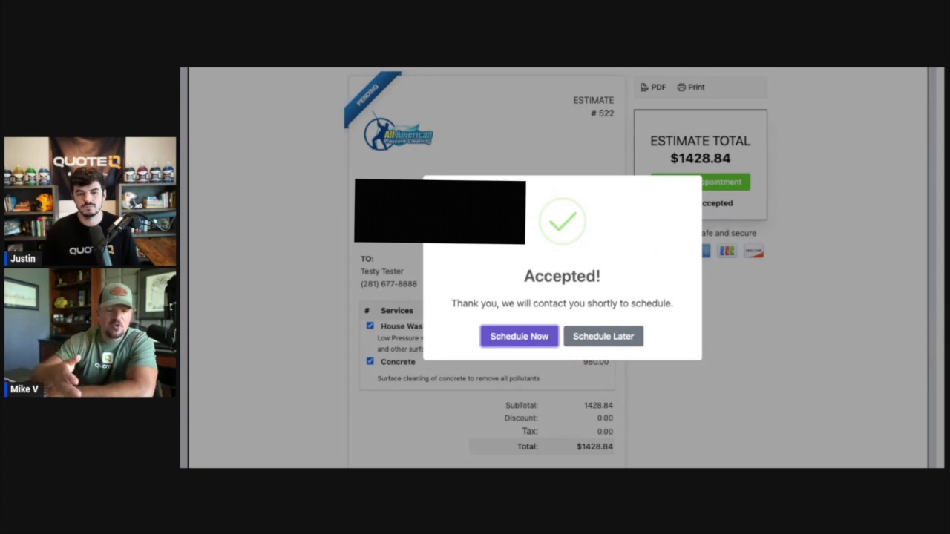
left_click(520, 336)
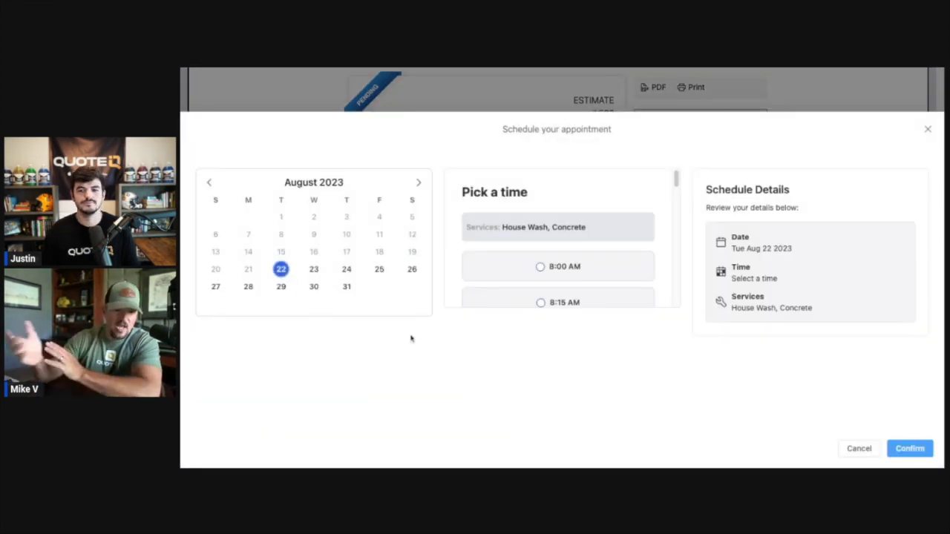
Book Friday Aug 25 2023 in the 8:00–10:00 AM slot and confirm it.
left_click(380, 271)
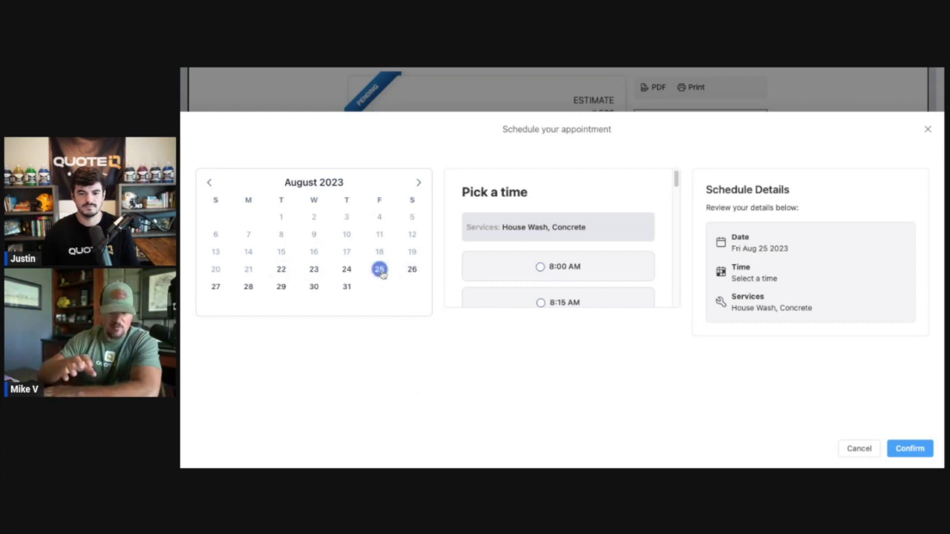
left_click(507, 271)
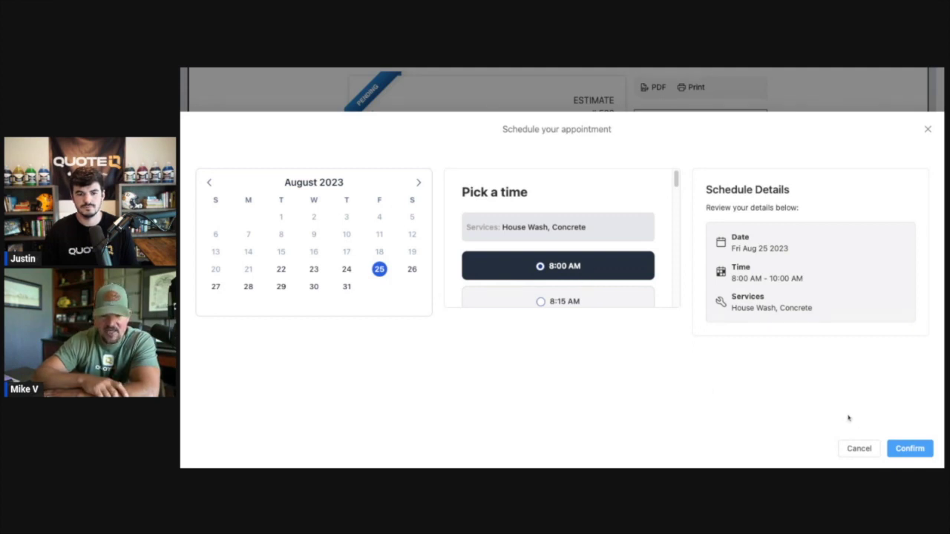
left_click(921, 450)
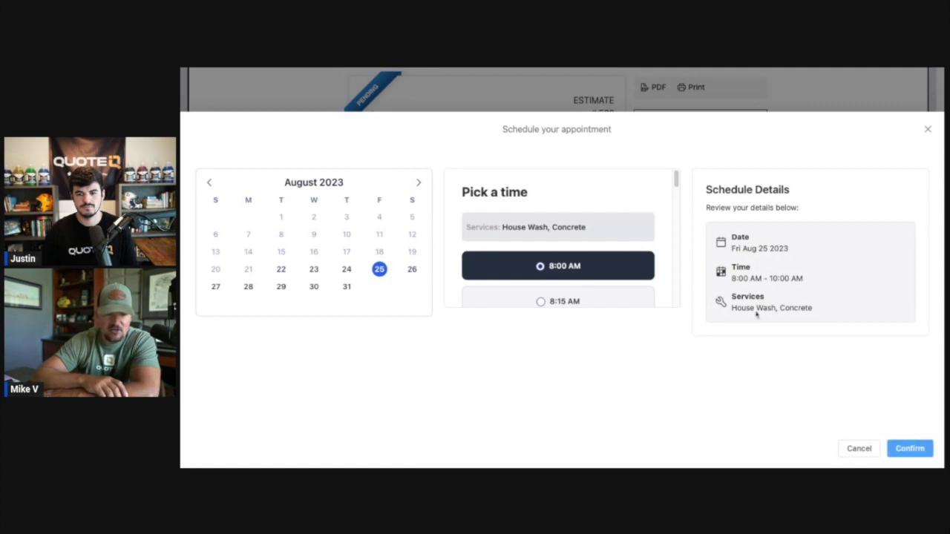
left_click(911, 448)
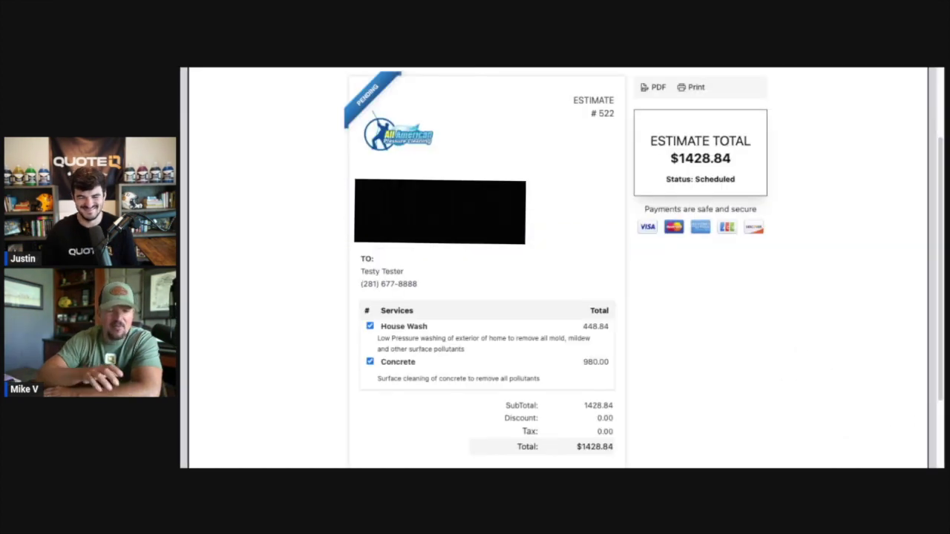